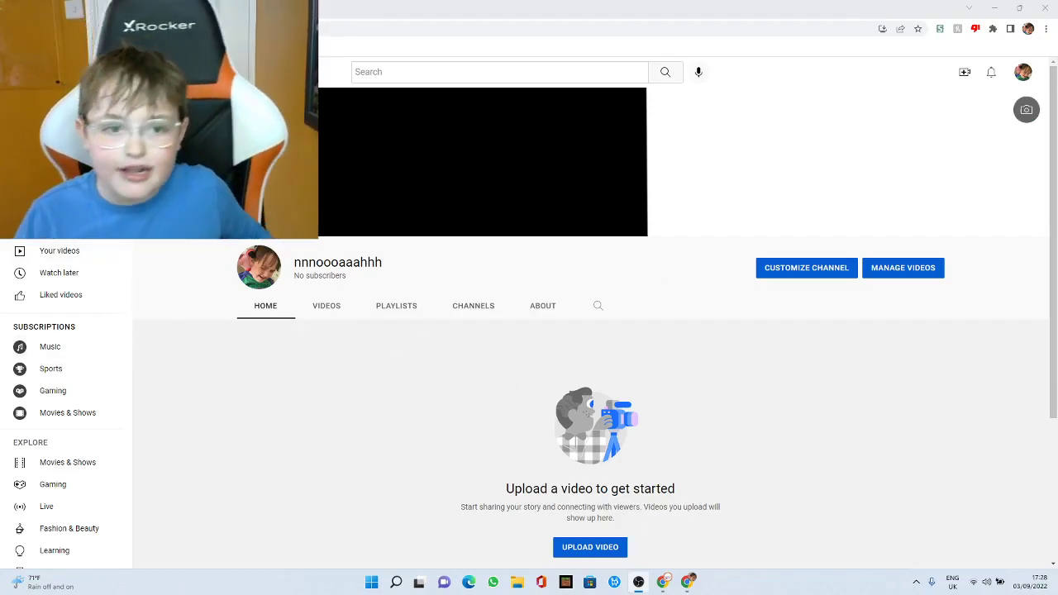
drag(293, 263, 308, 263)
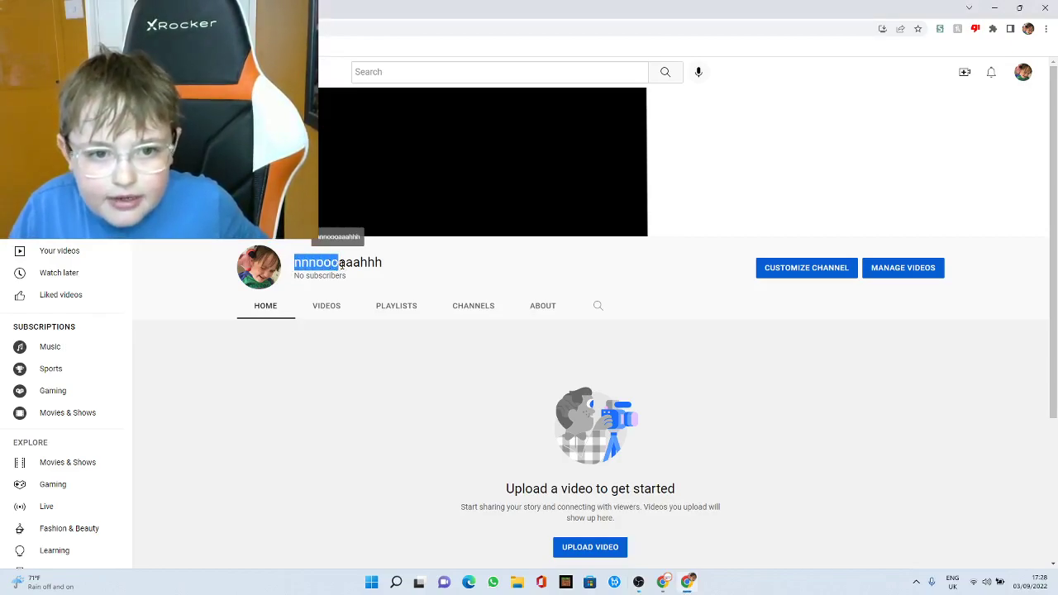
drag(360, 263, 383, 263)
click(389, 419)
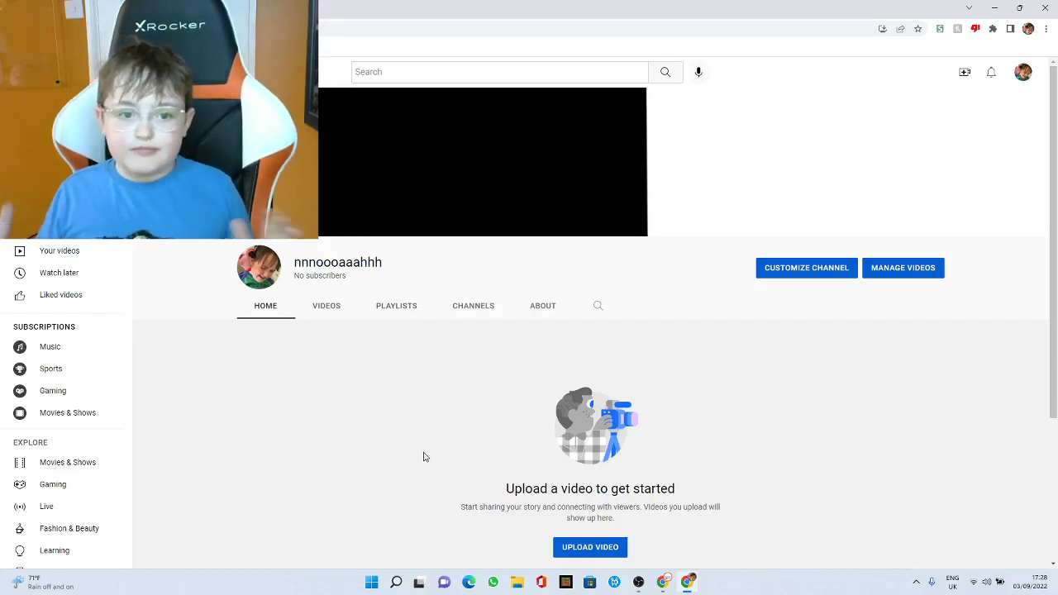